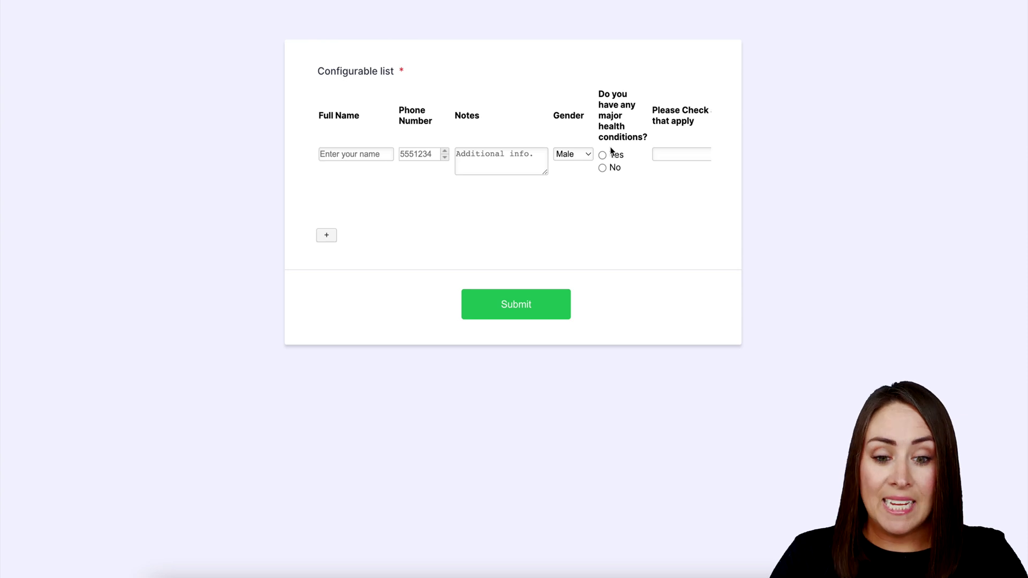
{"action": "scroll", "coordinate": [611, 150], "scroll_direction": "right", "scroll_amount": 5}
{"action": "scroll", "coordinate": [610, 150], "scroll_direction": "right", "scroll_amount": 3}
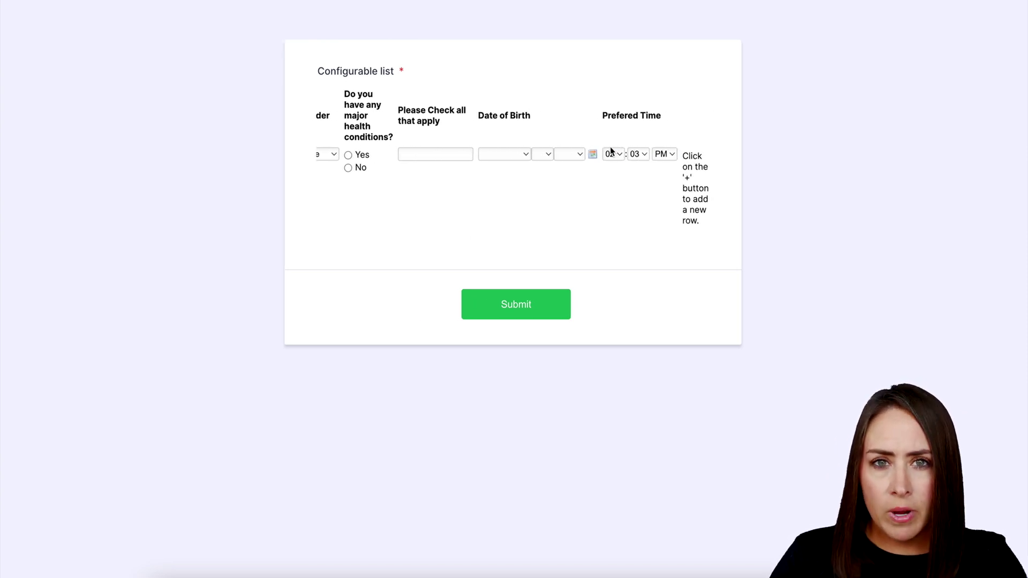
{"action": "scroll", "coordinate": [610, 149], "scroll_direction": "left", "scroll_amount": 8}
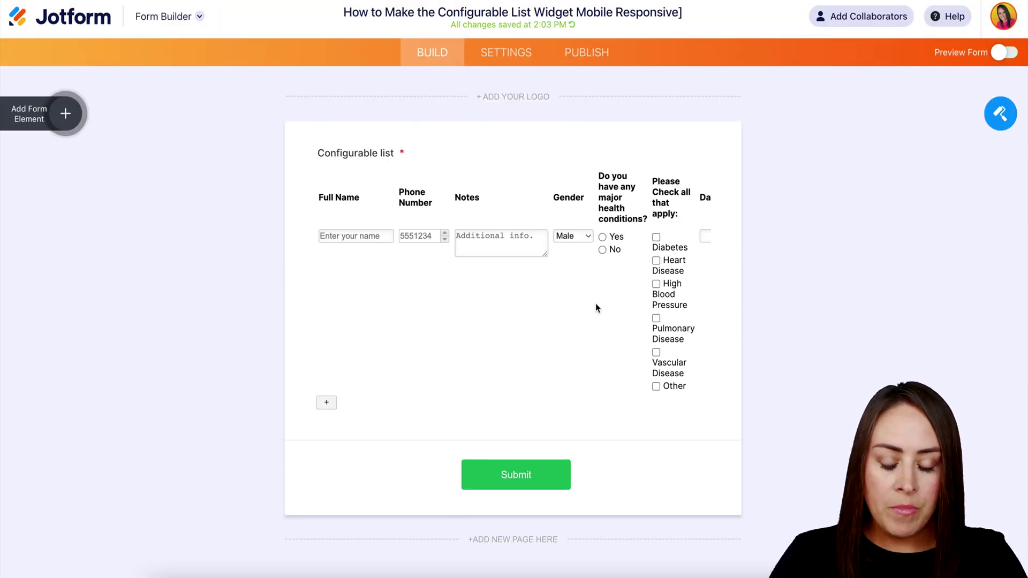
Select the Configurable List field and open its Widget Settings with the wand icon.
{"action": "left_click", "coordinate": [597, 305]}
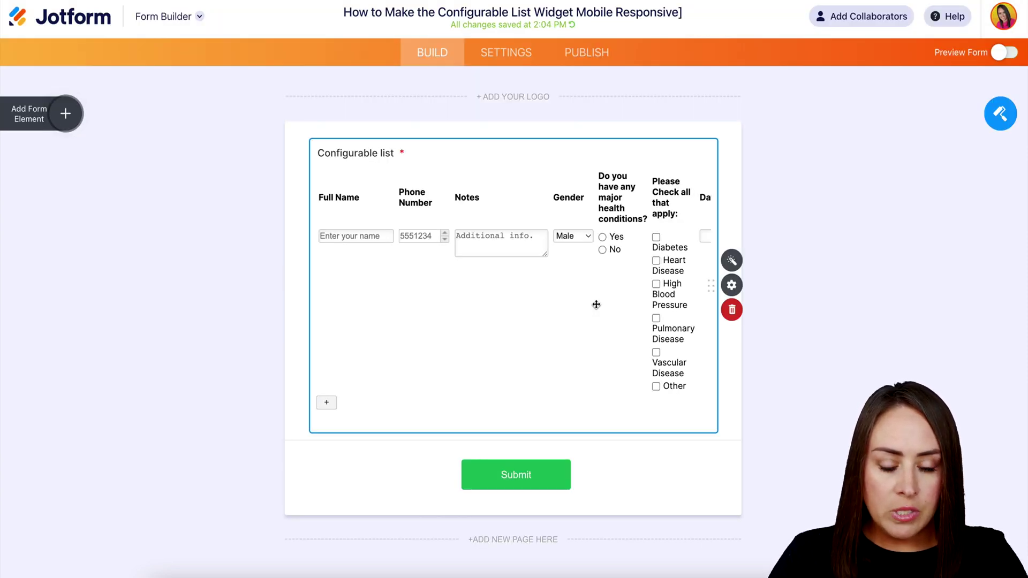
{"action": "left_click", "coordinate": [732, 261]}
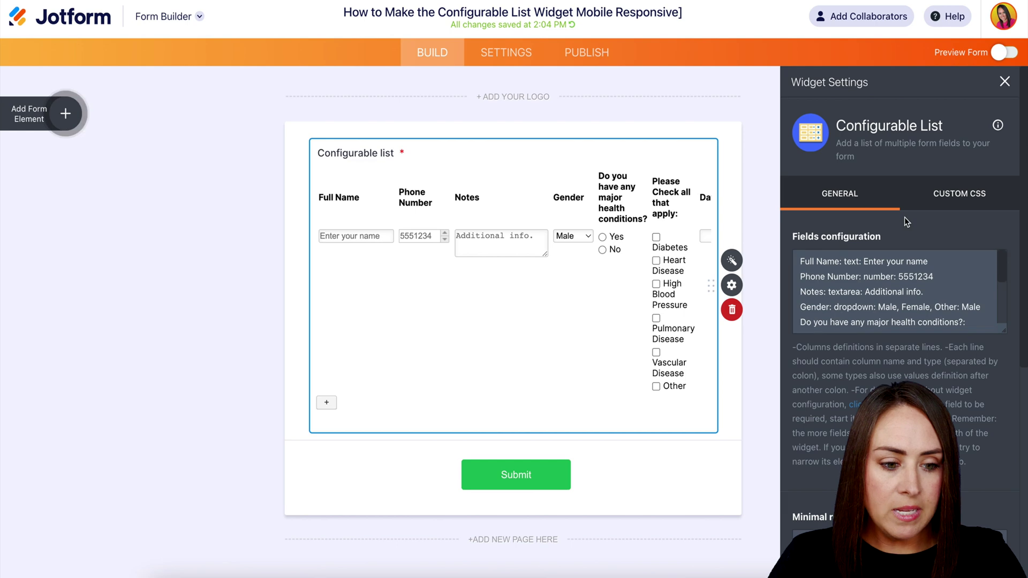
Paste the prepared stacking CSS into the Custom CSS box and update the widget.
{"action": "left_click", "coordinate": [960, 201]}
{"action": "left_click", "coordinate": [876, 233]}
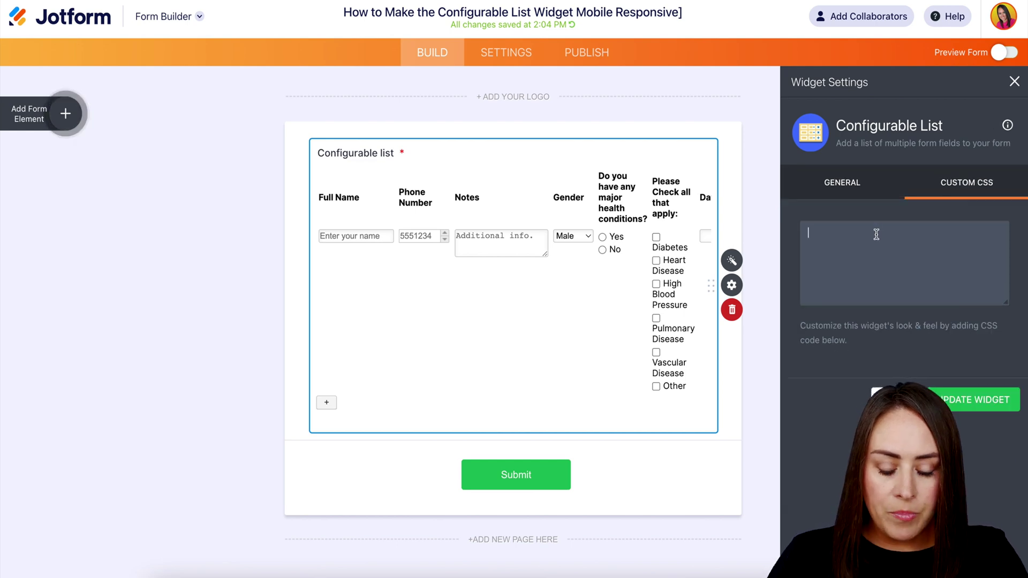
{"action": "key", "text": "ctrl+v"}
{"action": "left_click", "coordinate": [959, 386]}
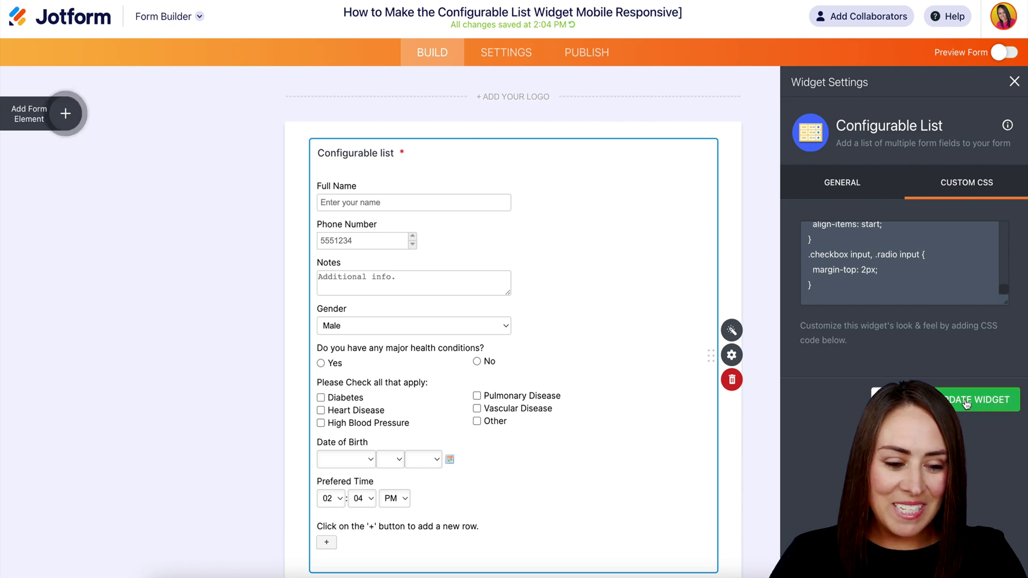
{"action": "scroll", "coordinate": [643, 420], "scroll_direction": "down", "scroll_amount": 3}
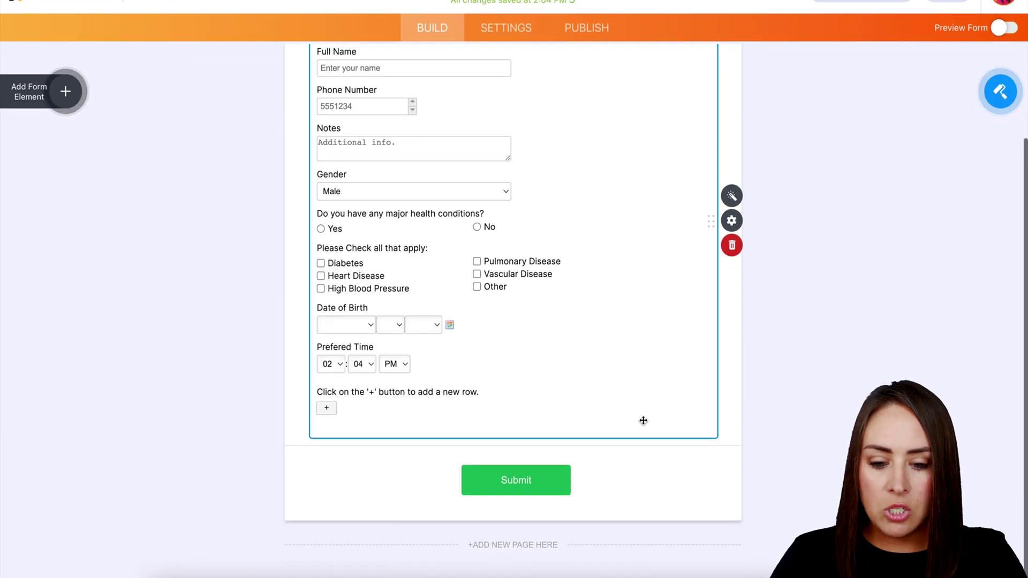
{"action": "scroll", "coordinate": [642, 420], "scroll_direction": "up", "scroll_amount": 2}
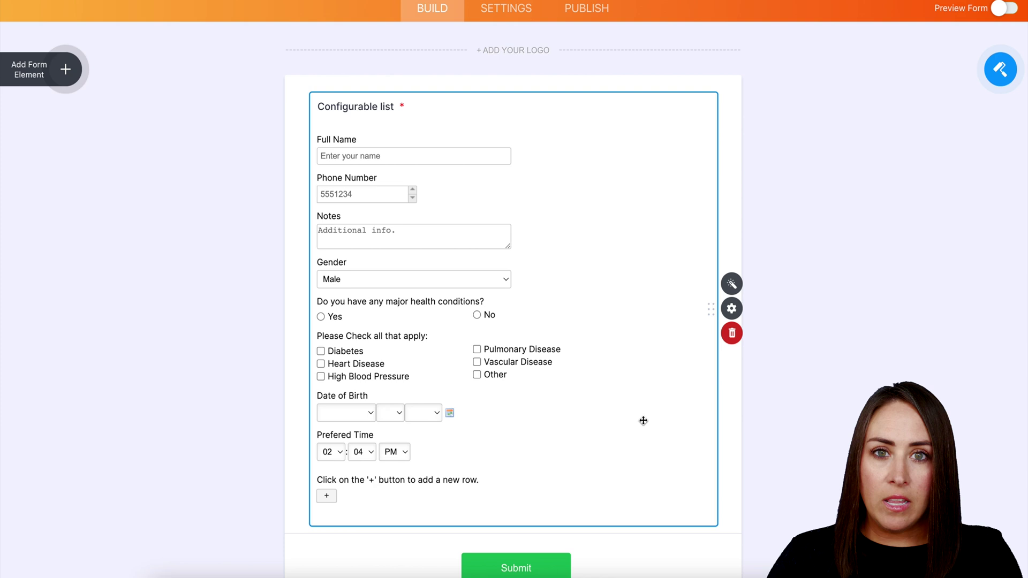
Publish the form and open its live link in a new tab.
{"action": "left_click", "coordinate": [581, 9]}
{"action": "left_click", "coordinate": [562, 212]}
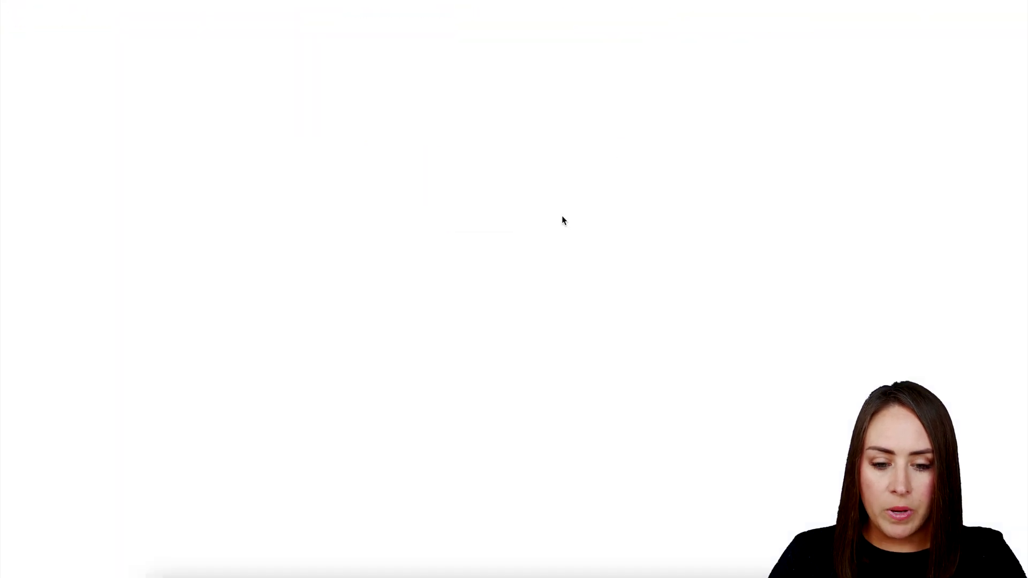